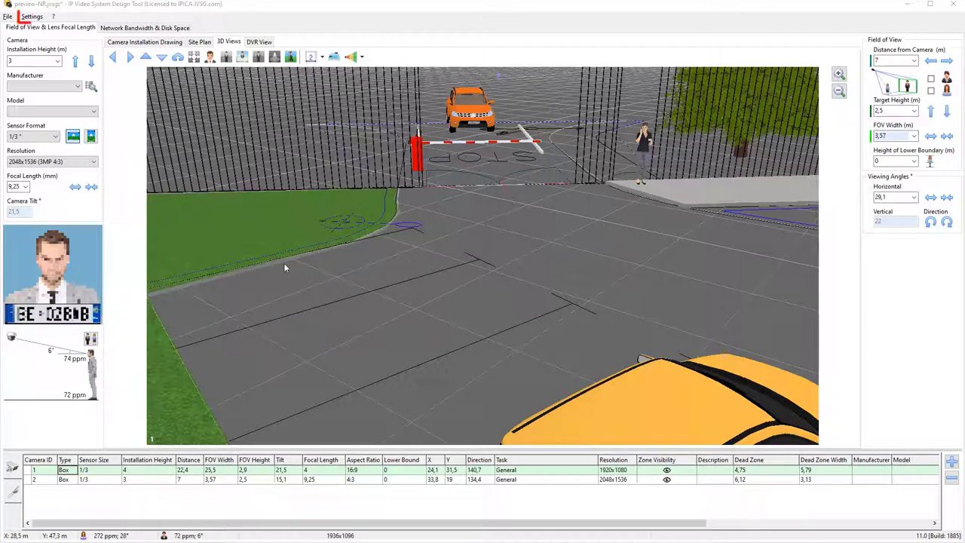
- Switch the camera zone visualization type to Automatic Number Plate Recognition, showing the 260 Recognition zone
left_click(32, 18)
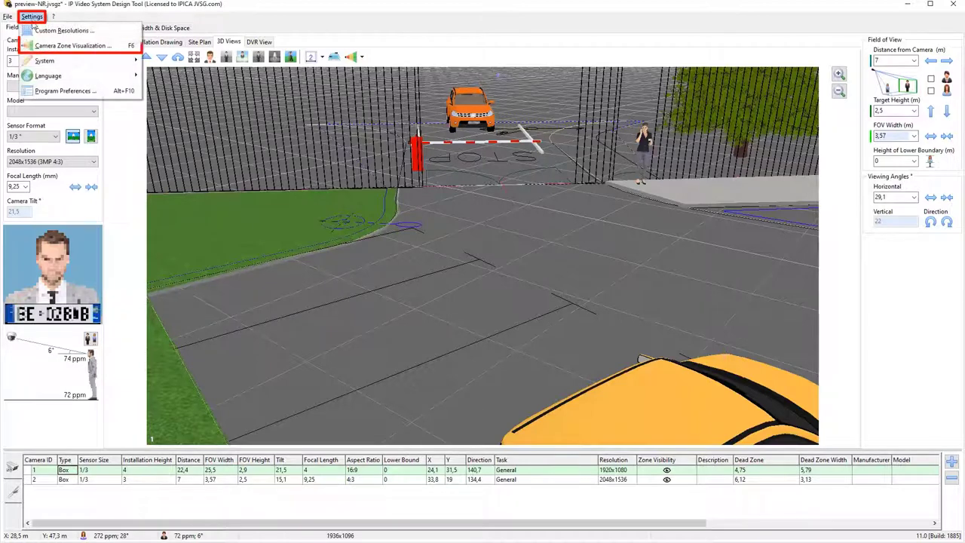
left_click(45, 46)
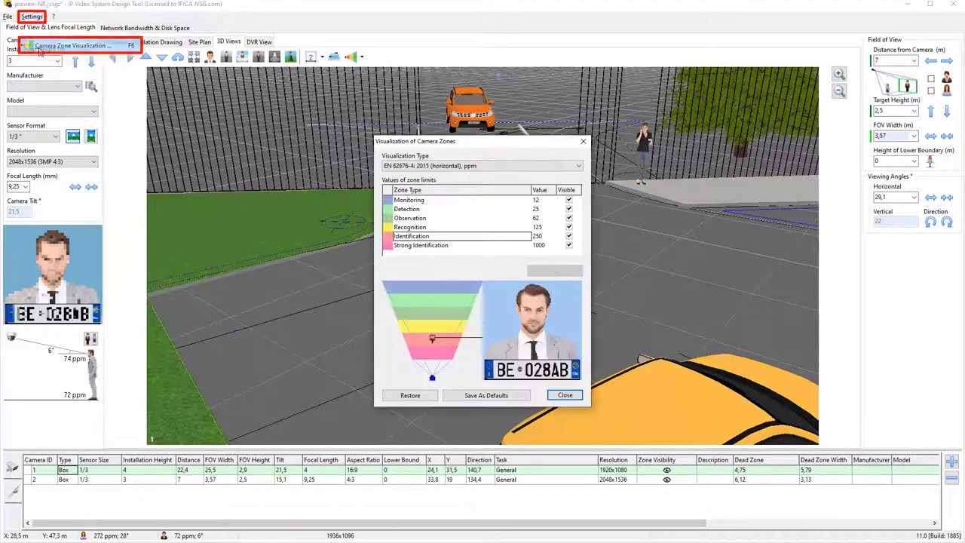
left_click(577, 166)
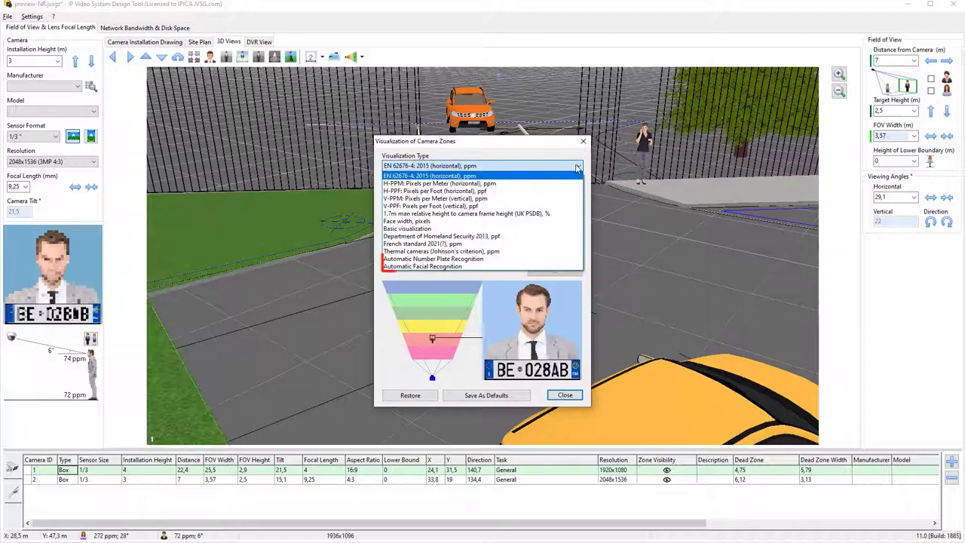
left_click(574, 260)
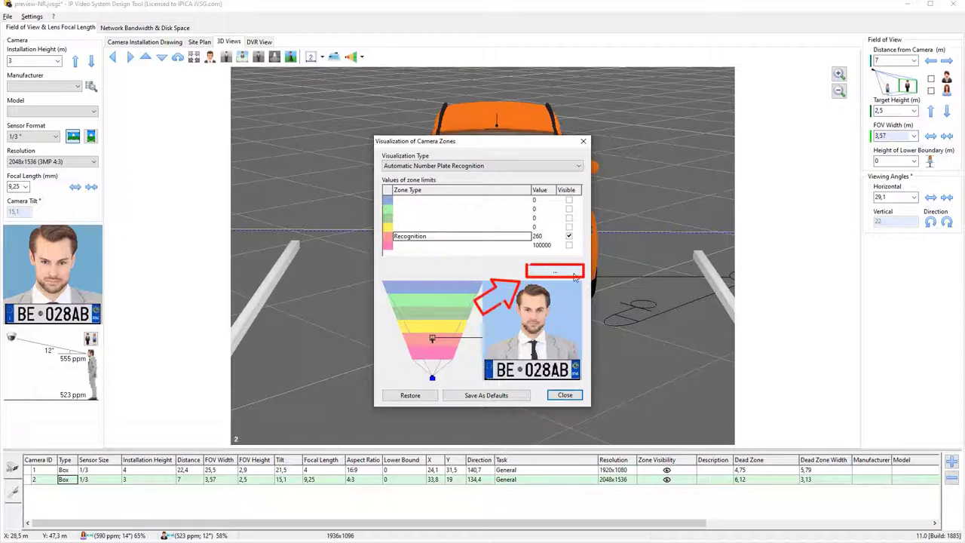
- Raise the ANPR plate requirement from 135 to 150 pixels over 520 mm, giving 288 ppm
left_click(575, 276)
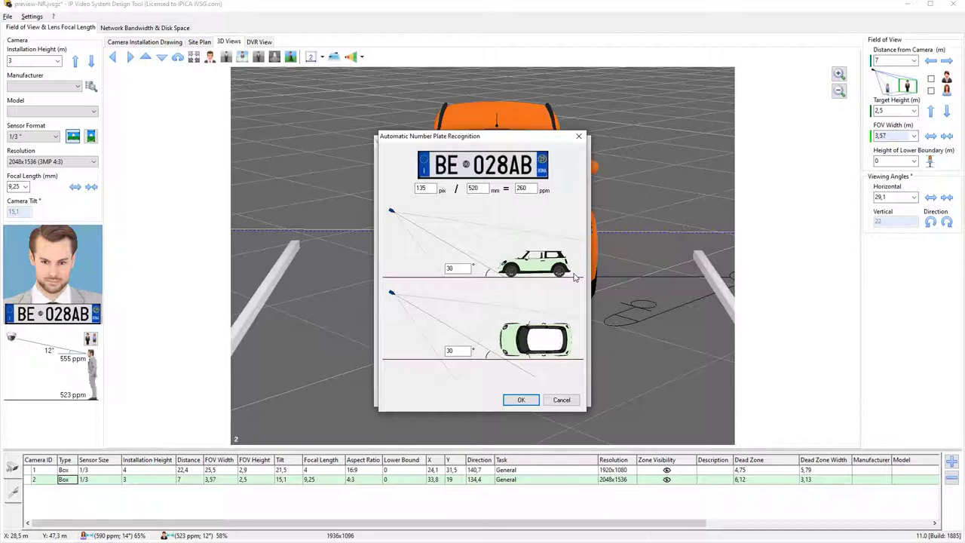
double_click(426, 189)
type("150")
left_click(520, 401)
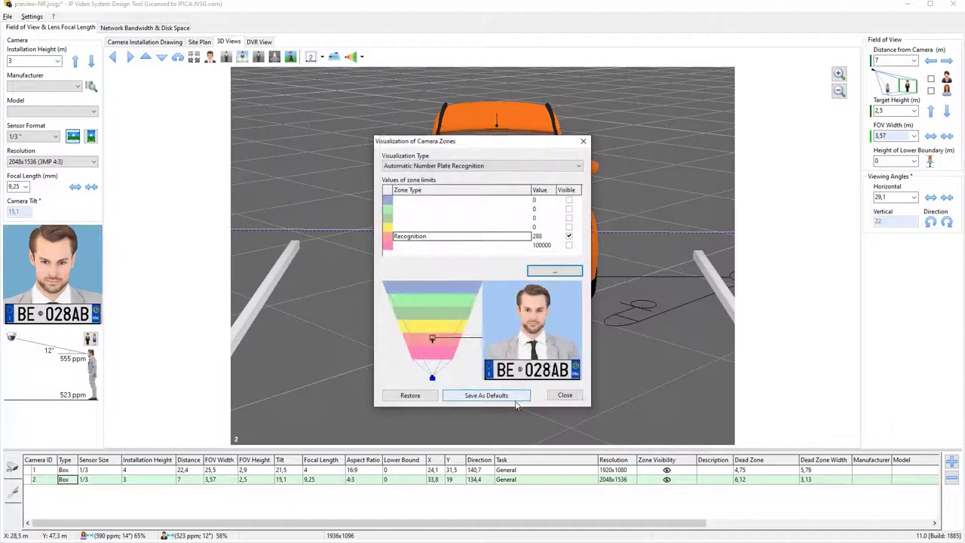
- Close the zone settings, assign camera 2 the Automatic Number Plate Recognition task, and show the Site Plan
left_click(584, 141)
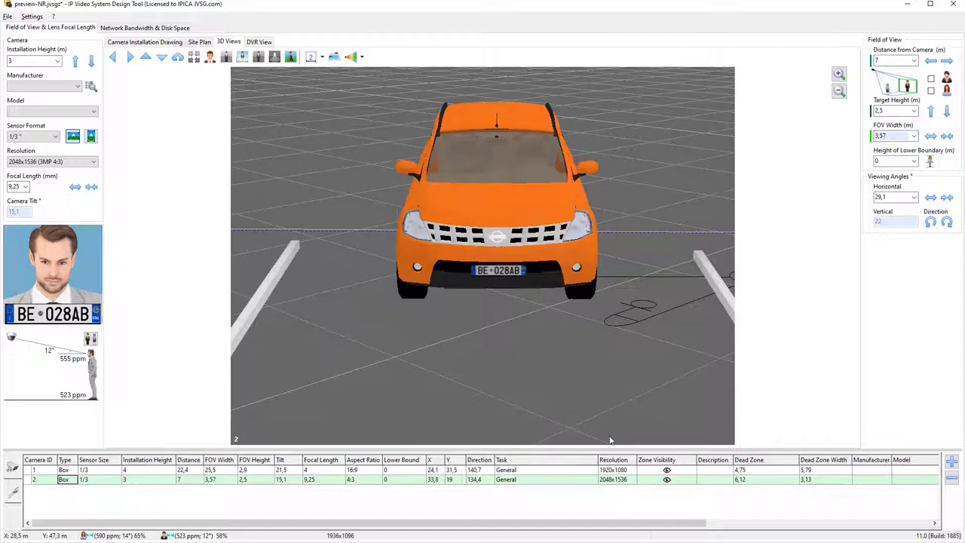
left_click(594, 481)
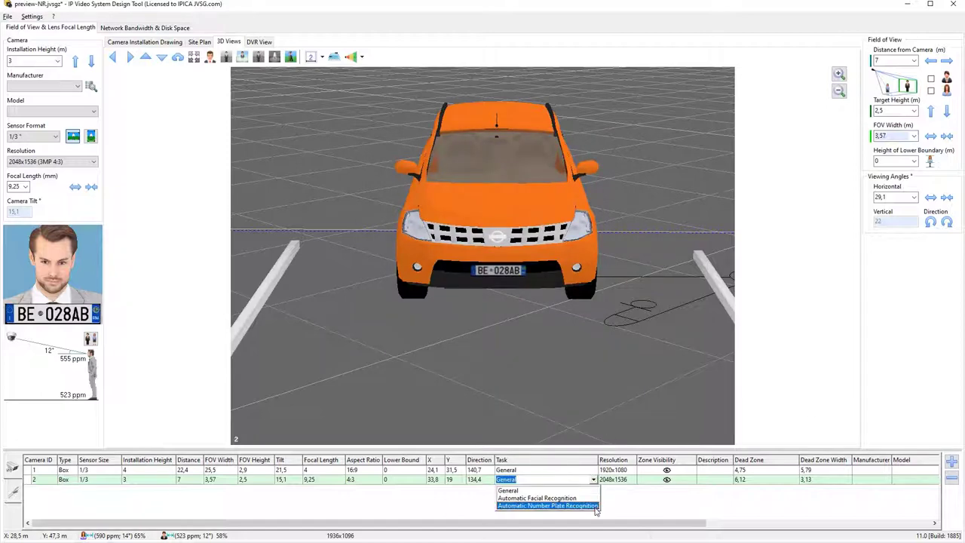
left_click(595, 506)
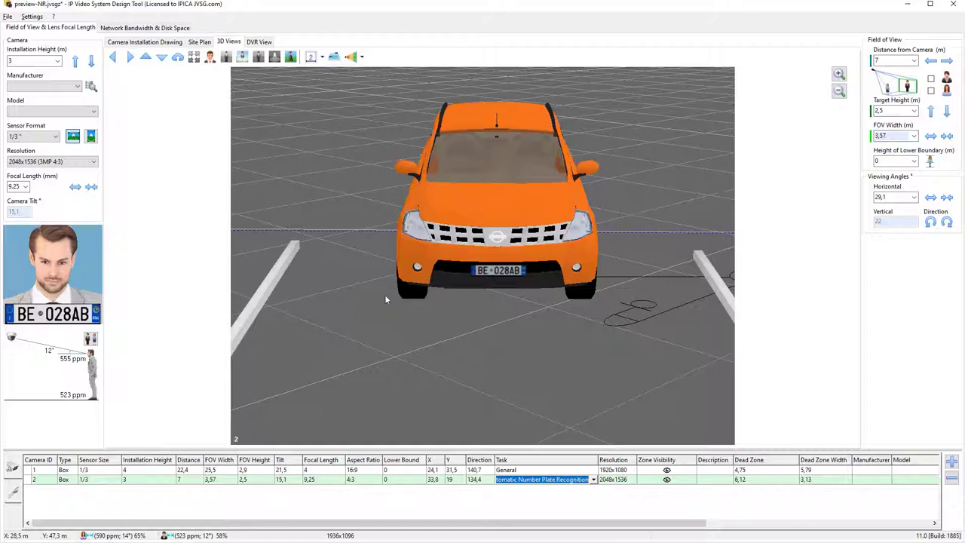
left_click(205, 44)
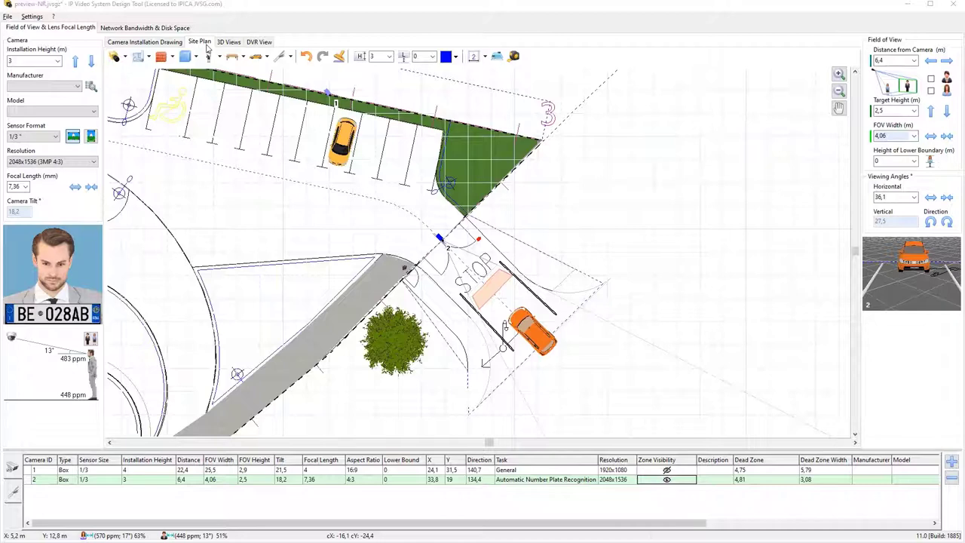
- Enter 0,3 m as camera 2's lower boundary height and choose a 2 m target height
left_click(907, 168)
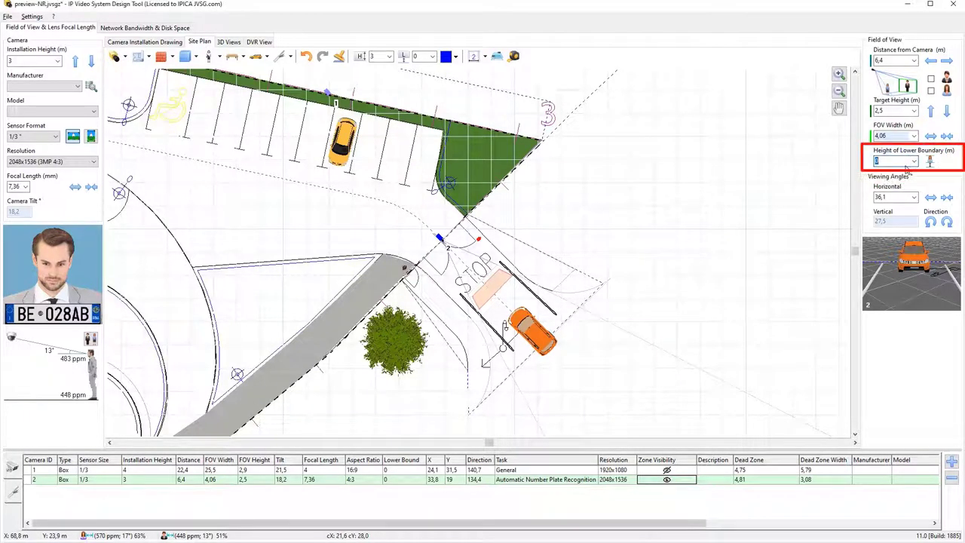
type("0,3")
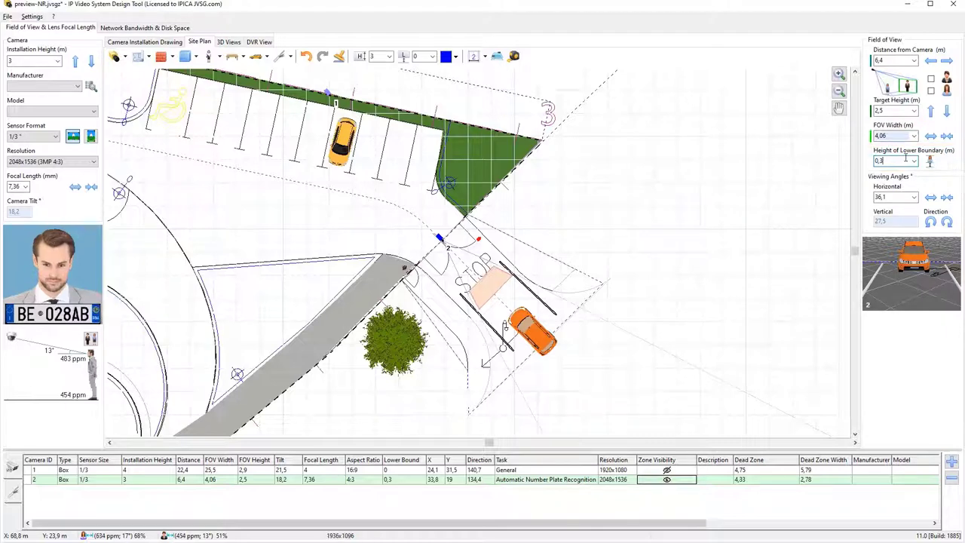
left_click(913, 111)
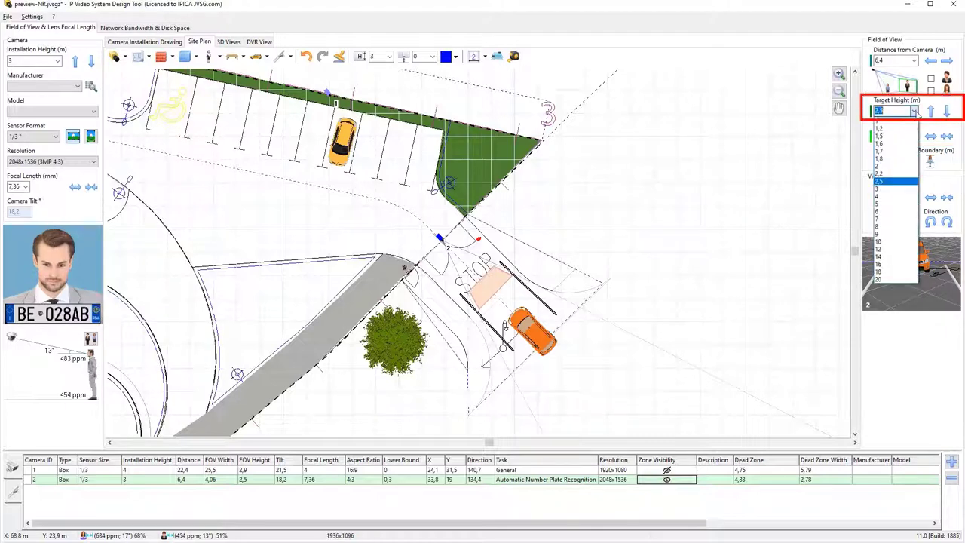
left_click(898, 167)
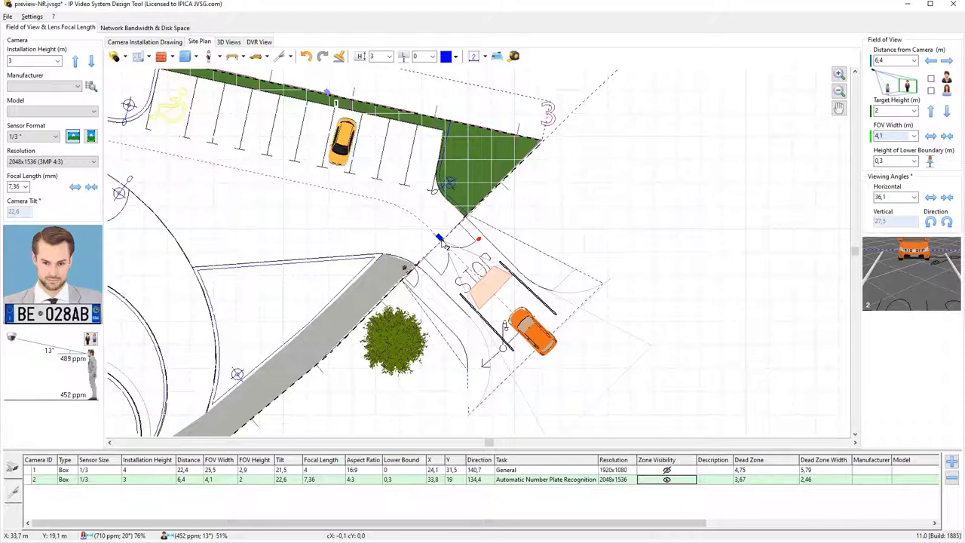
- Drag camera 2's target zone out to 11,9 m and rotate the orange car near the stop line
left_click(495, 291)
left_click_drag(496, 291, 541, 337)
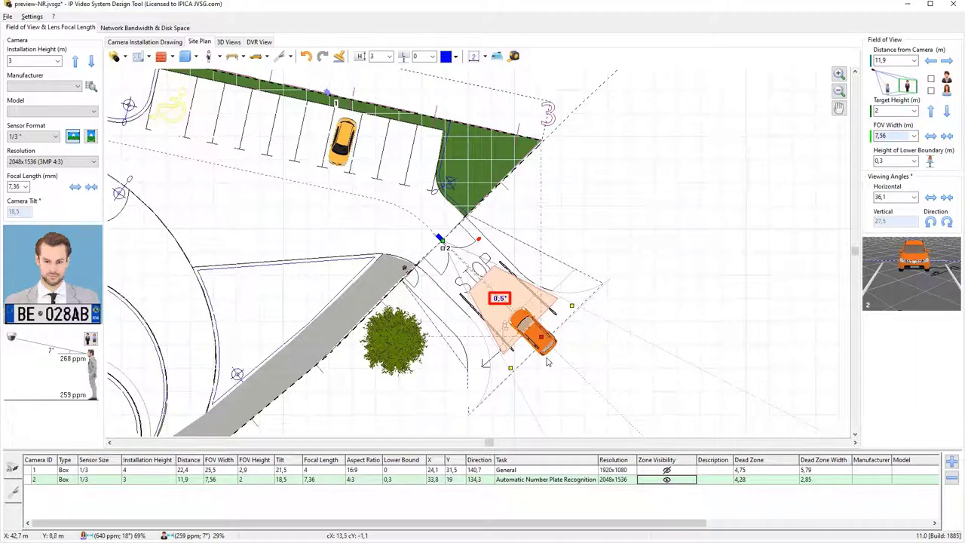
left_click(544, 346)
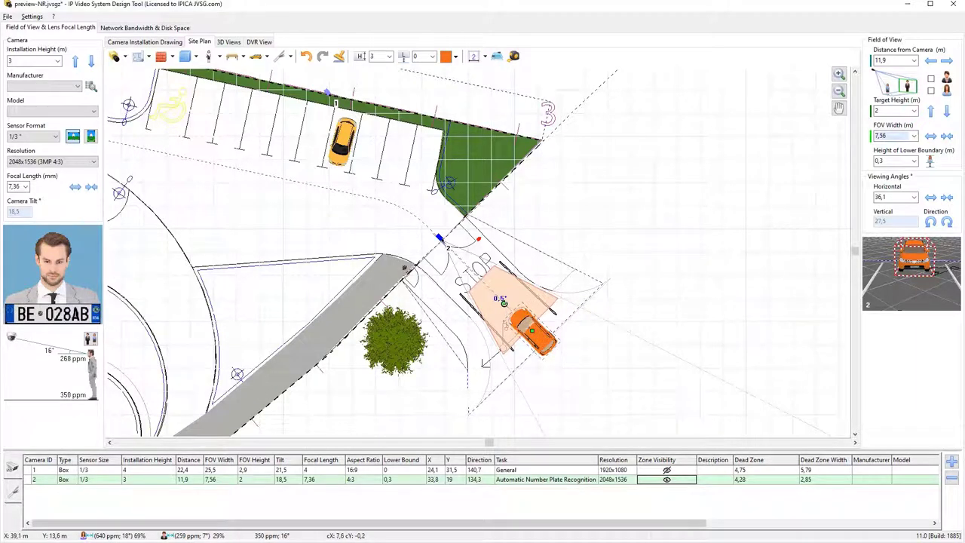
mouse_move(504, 301)
left_mouse_down()
mouse_move(518, 296)
mouse_move(500, 321)
mouse_move(509, 301)
left_mouse_up()
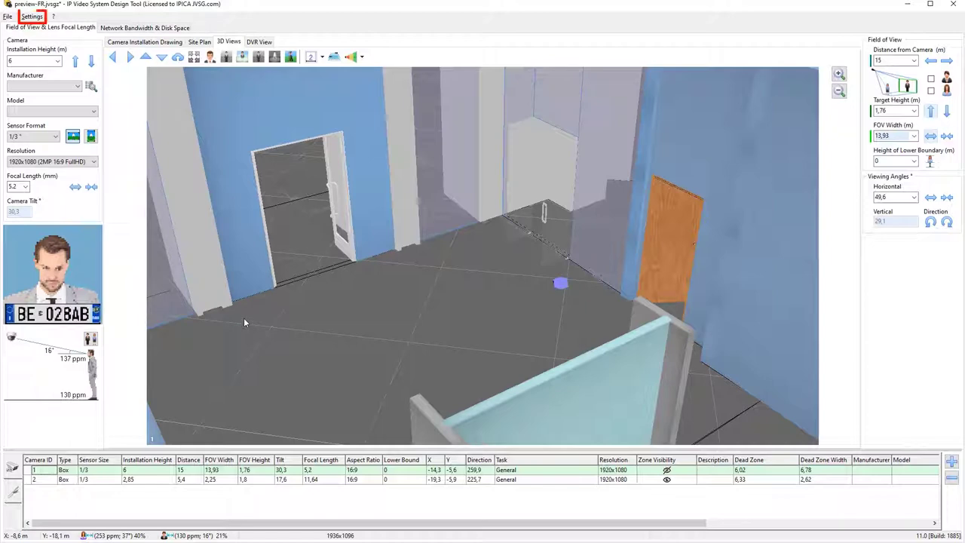
- Switch zone visualization to Automatic Facial Recognition and accept its parameters, leaving the 500 ppm Recognition zone
left_click(32, 17)
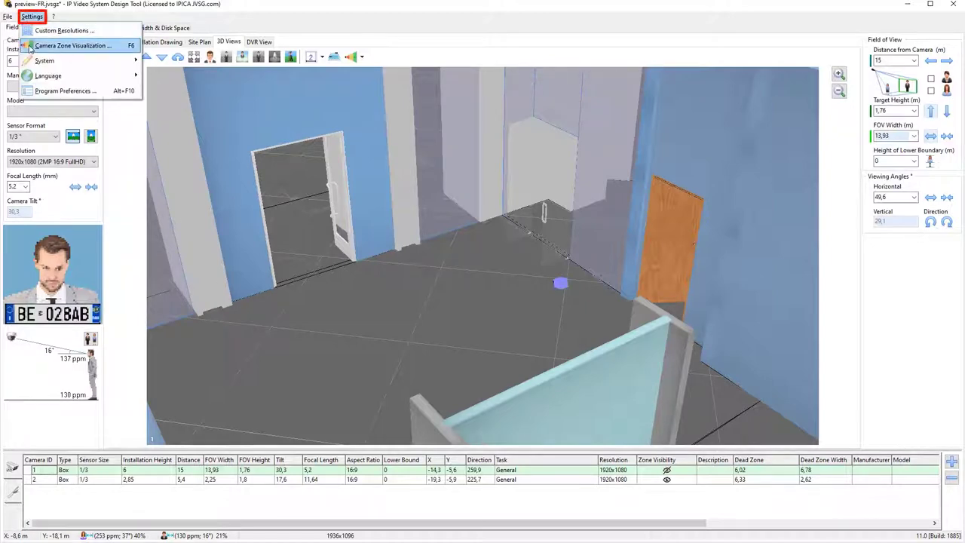
left_click(45, 46)
left_click(557, 167)
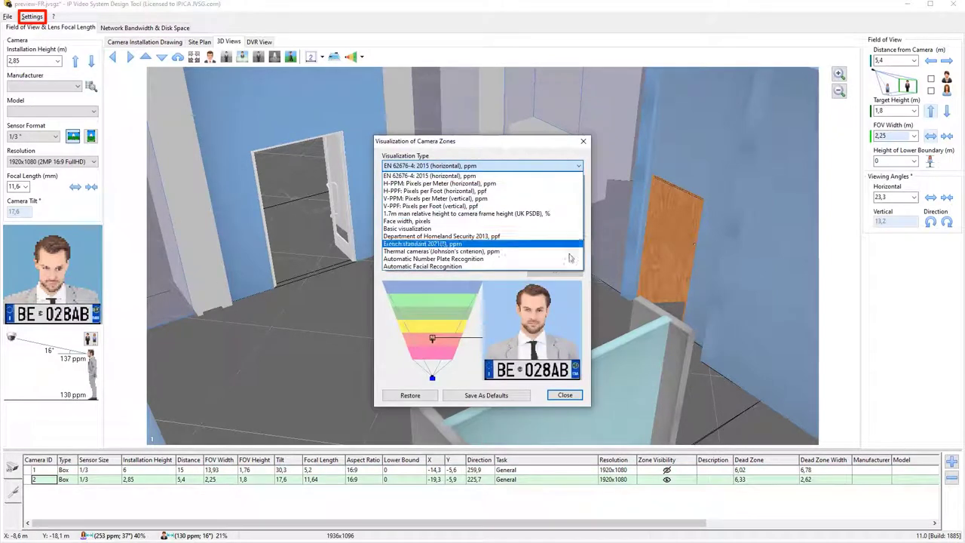
left_click(571, 270)
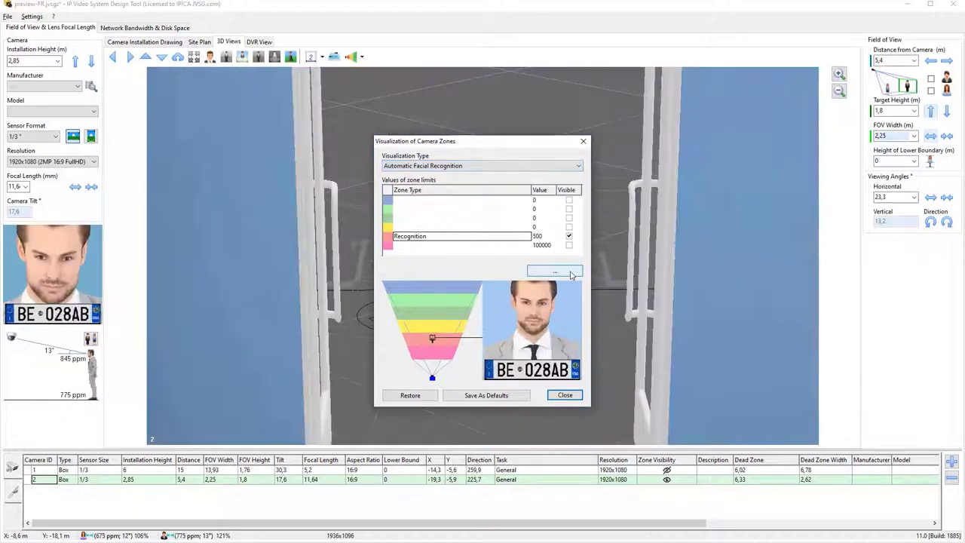
left_click(571, 271)
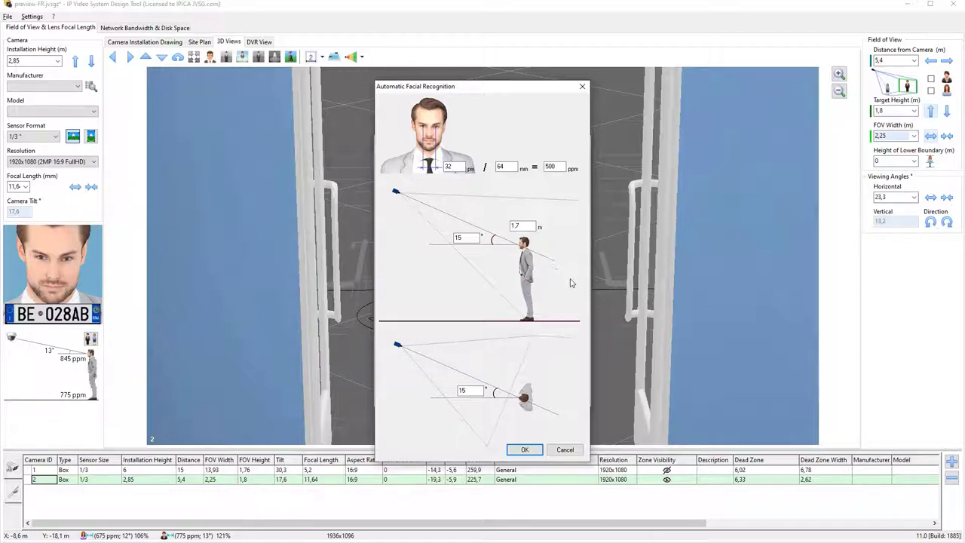
left_click(526, 451)
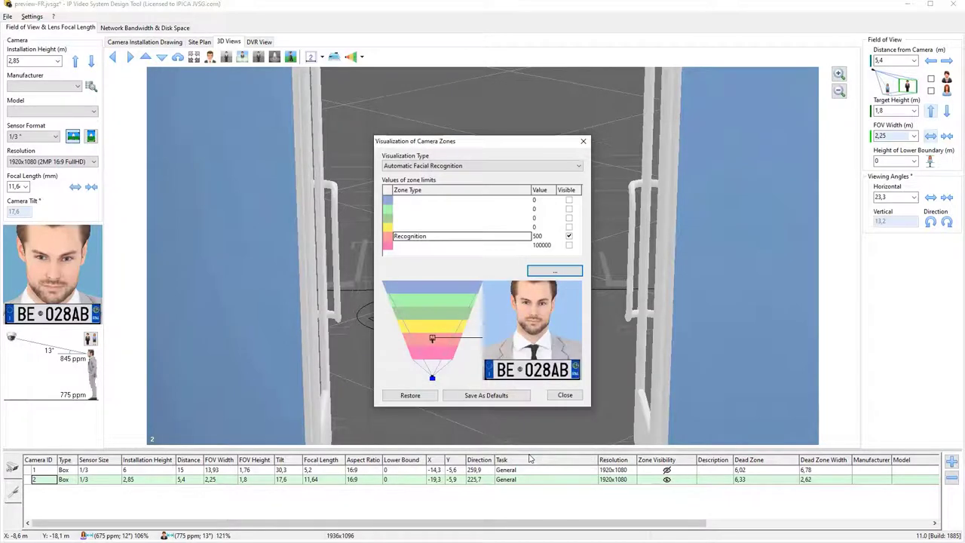
- Close the zone settings and set camera 2's task to Automatic Facial Recognition
left_click(583, 144)
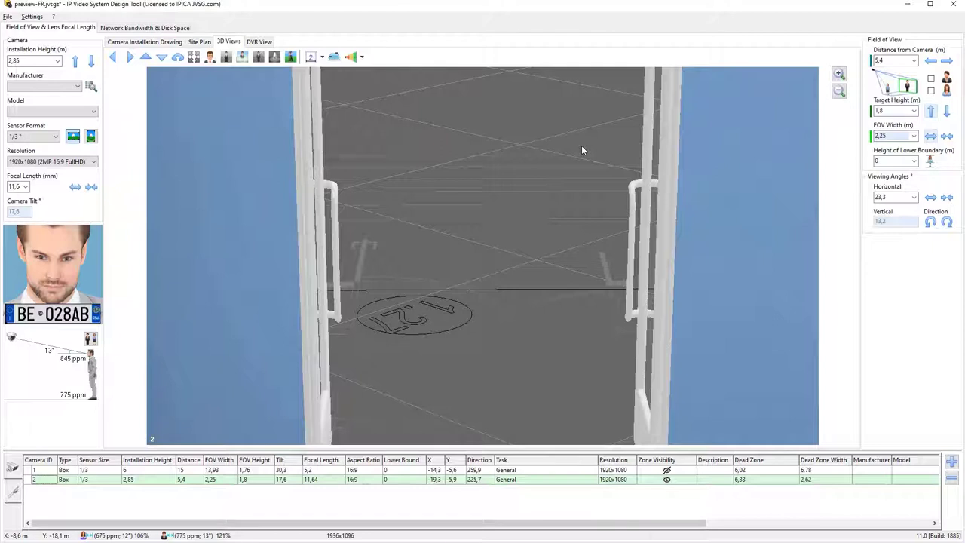
left_click(594, 479)
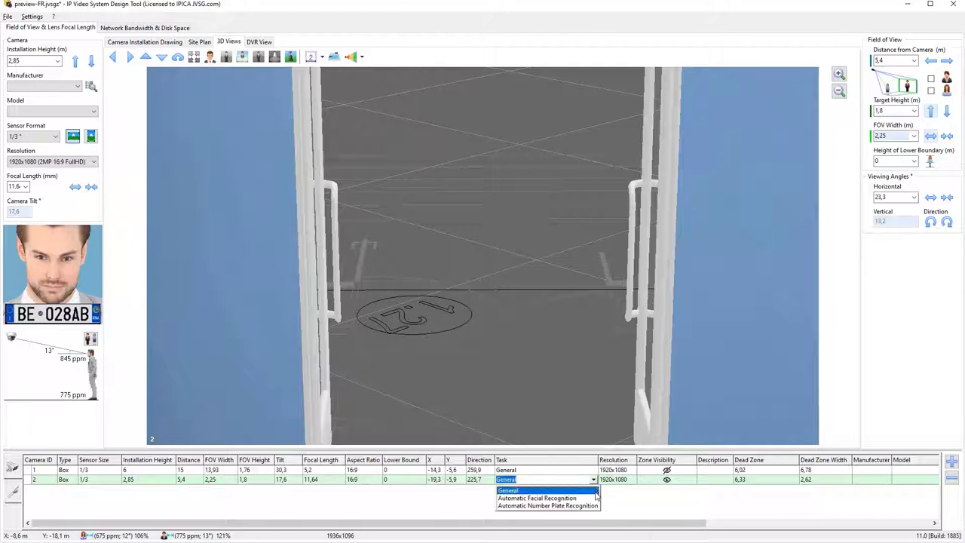
left_click(597, 498)
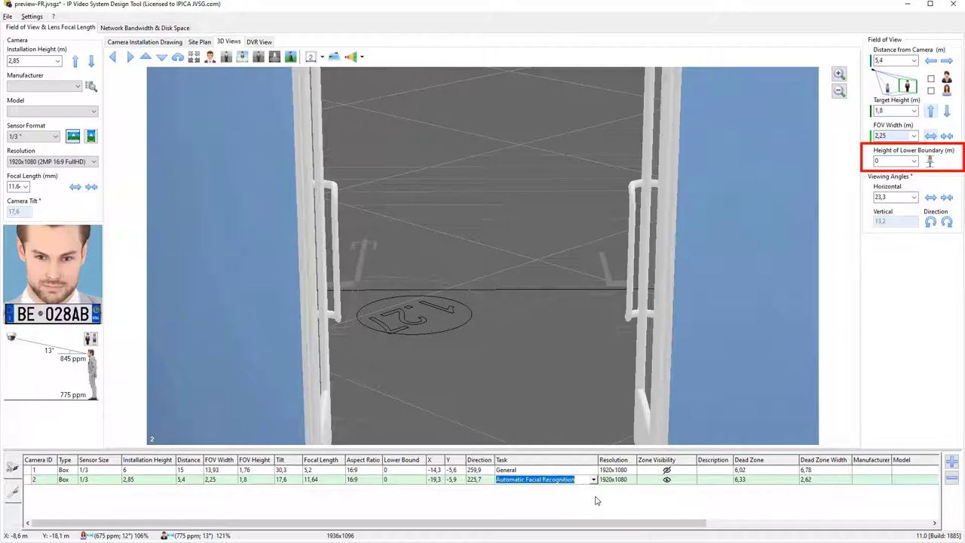
- Set camera 2's lower boundary height to 1,4 m and target height to 2 m
left_click(913, 162)
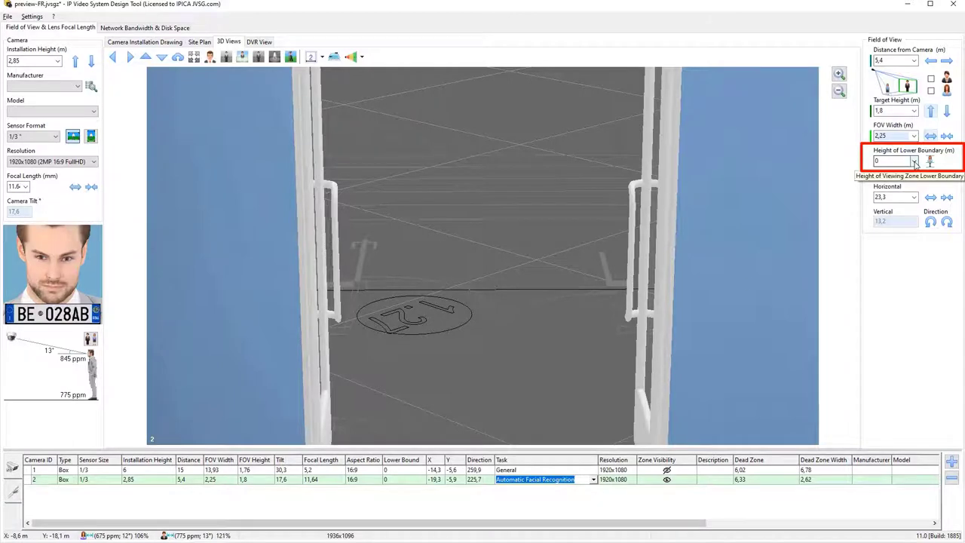
left_click(901, 224)
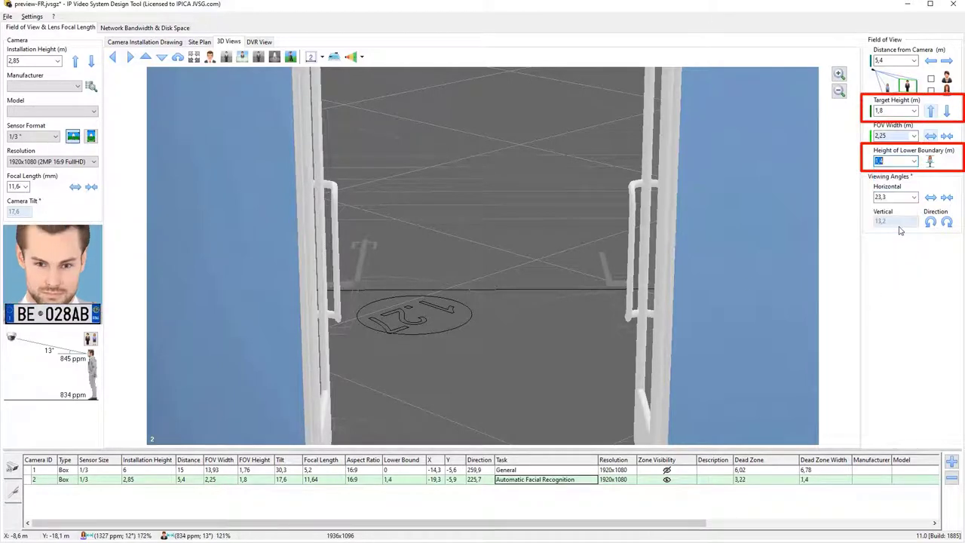
left_click(914, 111)
left_click(903, 172)
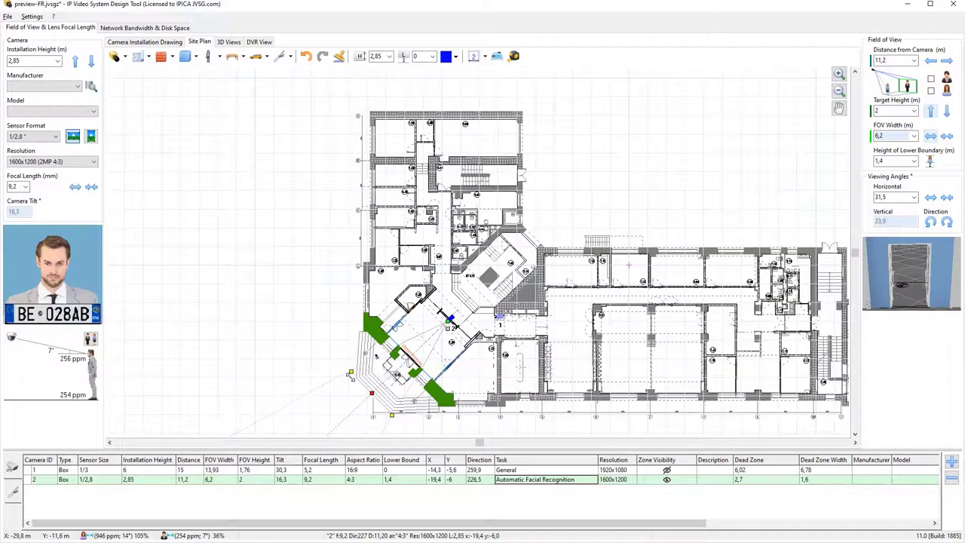
- Narrow camera 2's FOV to 3,59 m at 16,12 mm focal length, then shift the camera slightly up-left
left_click_drag(355, 376, 357, 396)
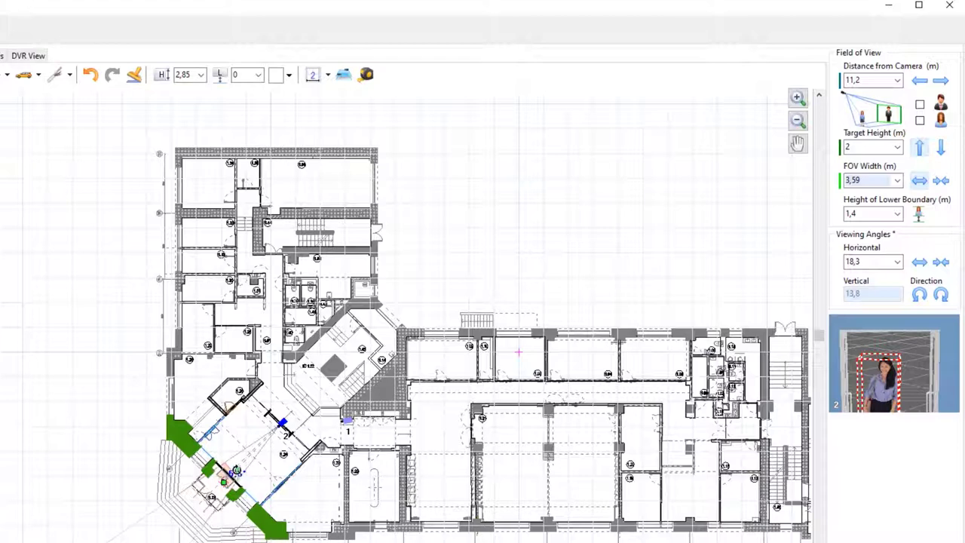
mouse_move(237, 471)
left_mouse_down()
mouse_move(228, 464)
mouse_move(248, 477)
mouse_move(246, 461)
left_mouse_up()
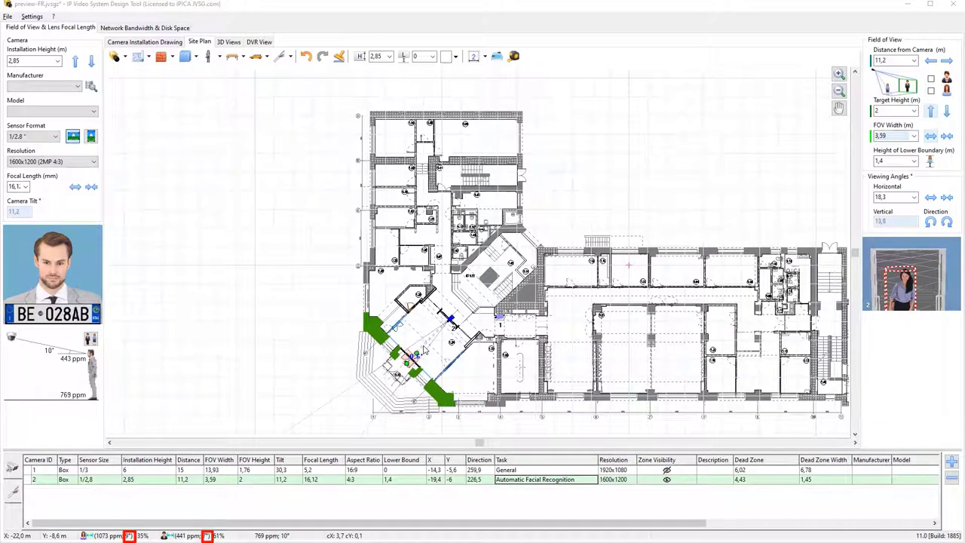
- Give camera 2 a 1/3" sensor and 1920x1080 (2MP 16:9 FullHD) resolution
left_click(46, 136)
left_click(55, 193)
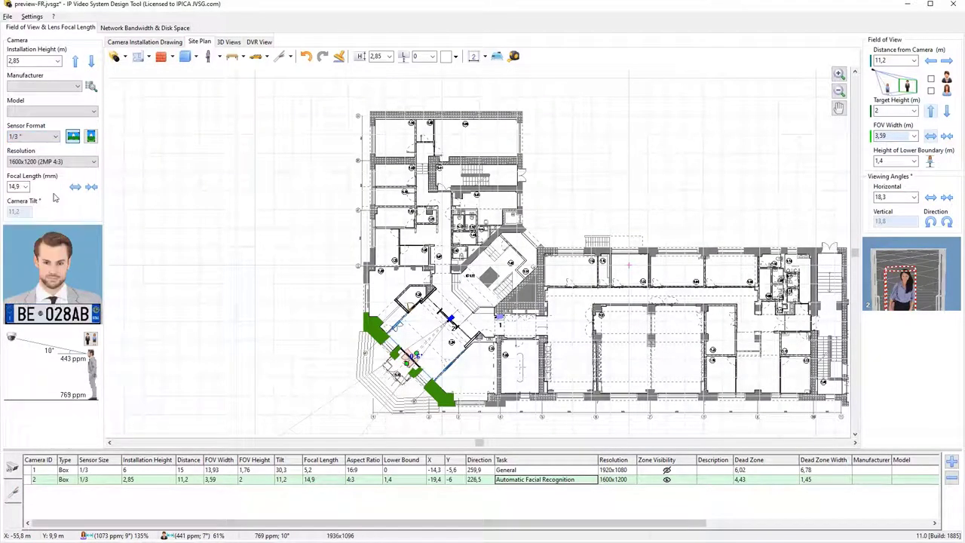
left_click(94, 162)
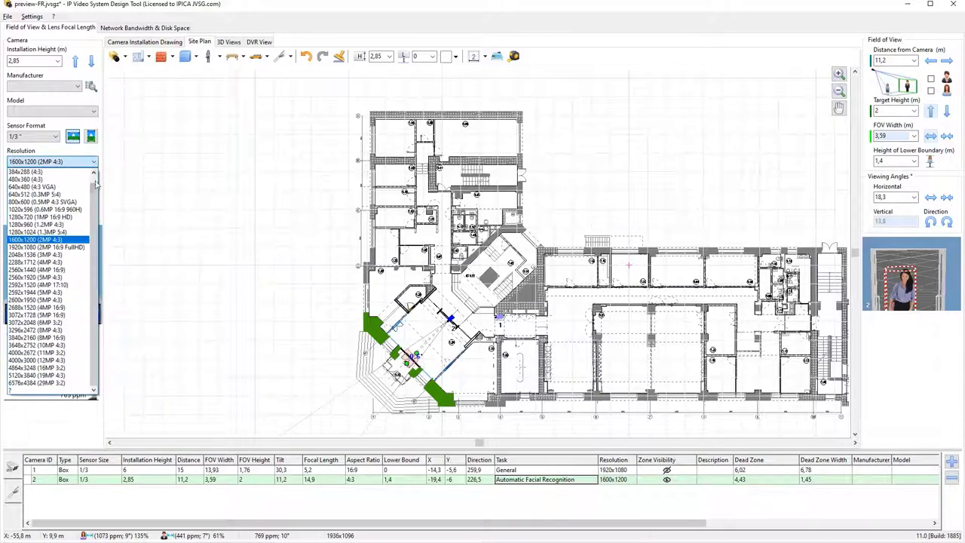
left_click(49, 247)
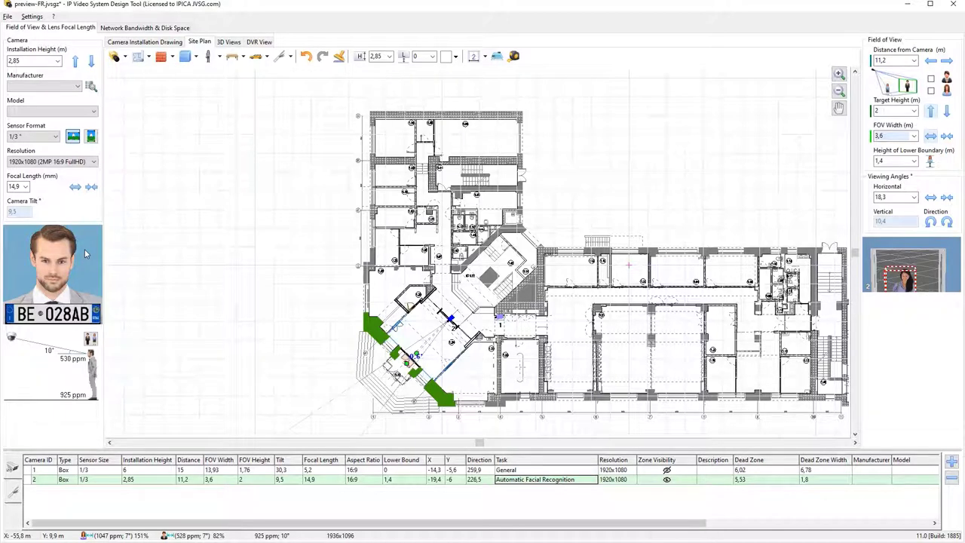
- Open the Camera list filtered to camera 2's specs, showing 103 of 7846 models
right_click(90, 86)
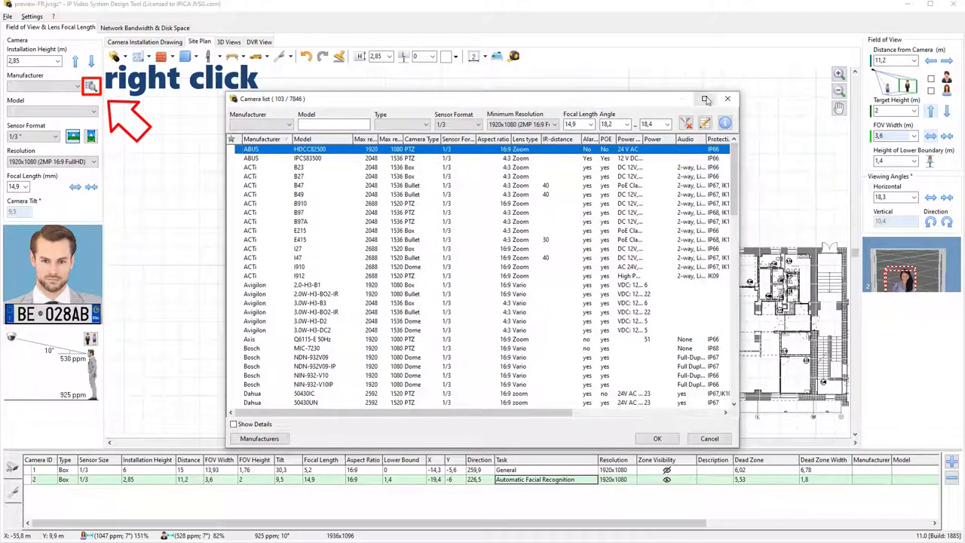